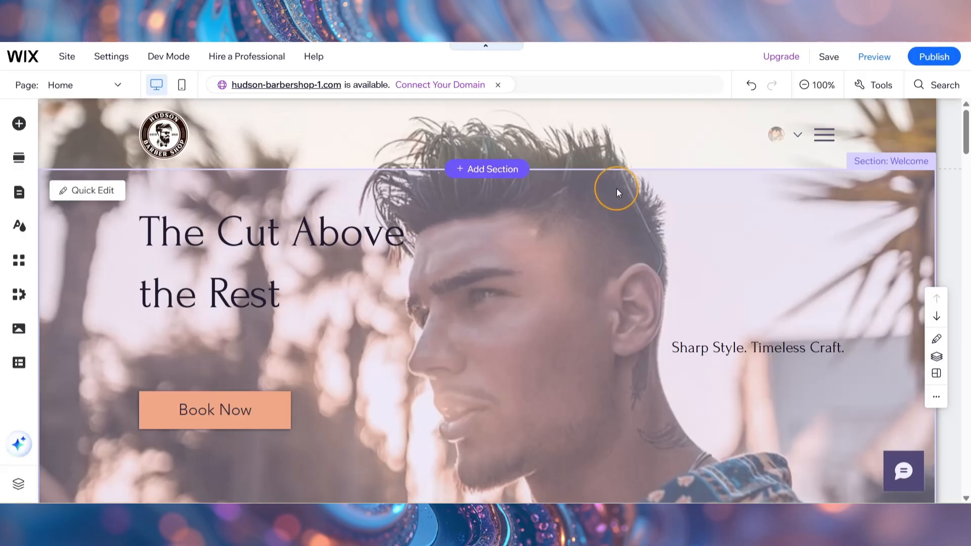
Step: Remove the Contact Us heading and the form placeholder from the footer's third column
scroll(617, 192, "down", 20)
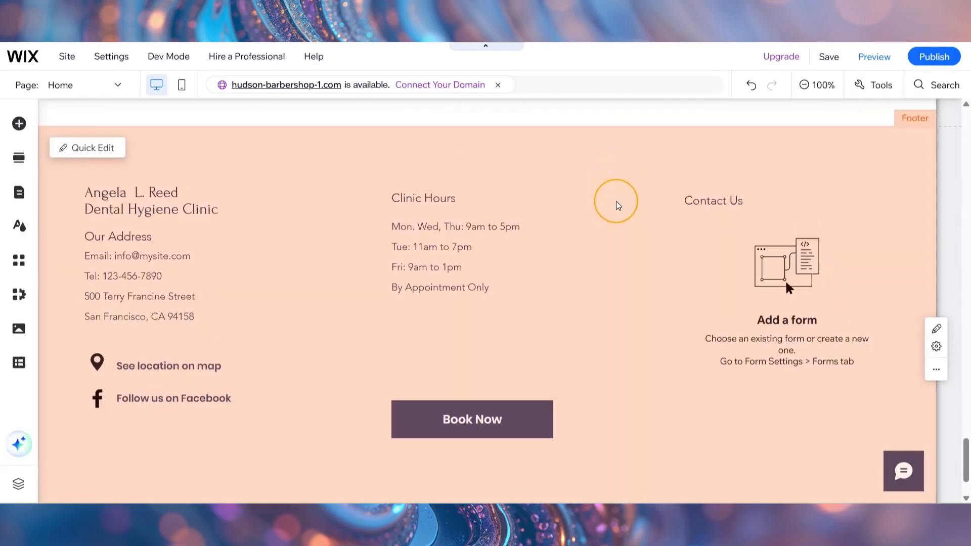
scroll(616, 201, "down", 1)
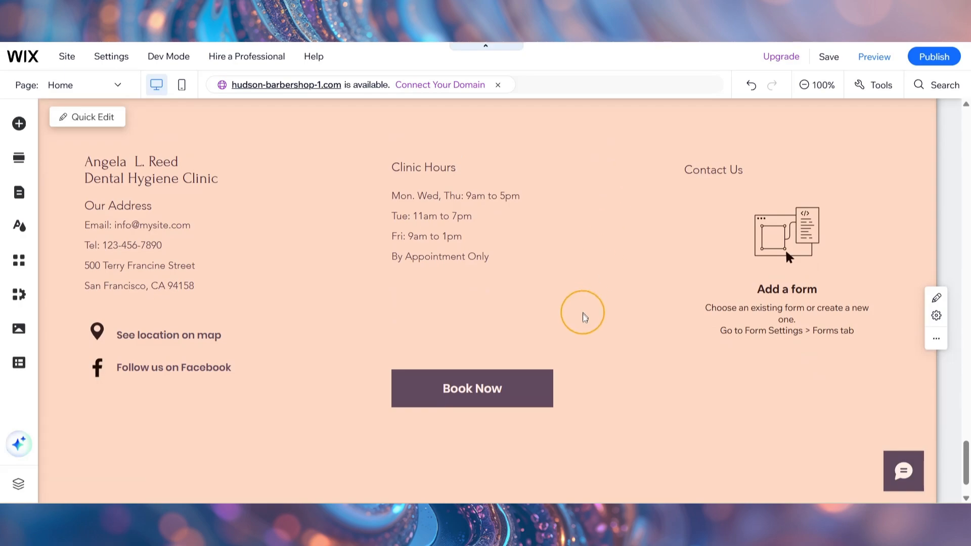
left_click(751, 286)
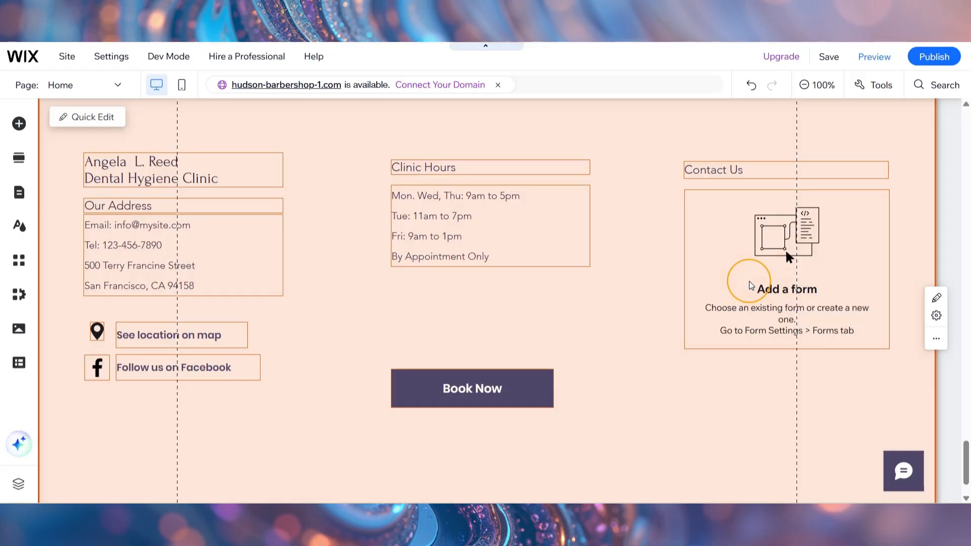
left_click(751, 286)
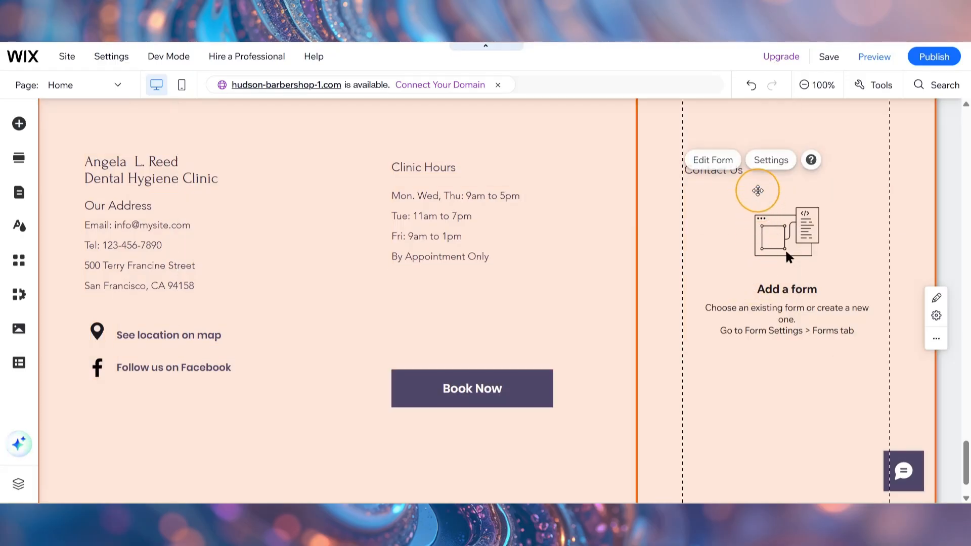
Step: Replace the clinic name in the footer's first column with "Hudson Barber Shop"
left_click(507, 394)
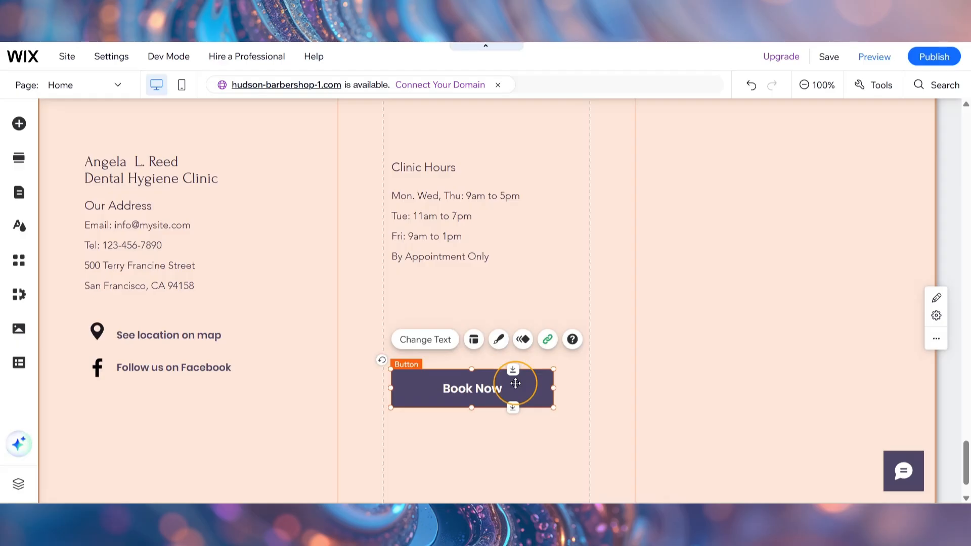
scroll(516, 383, "up", 2)
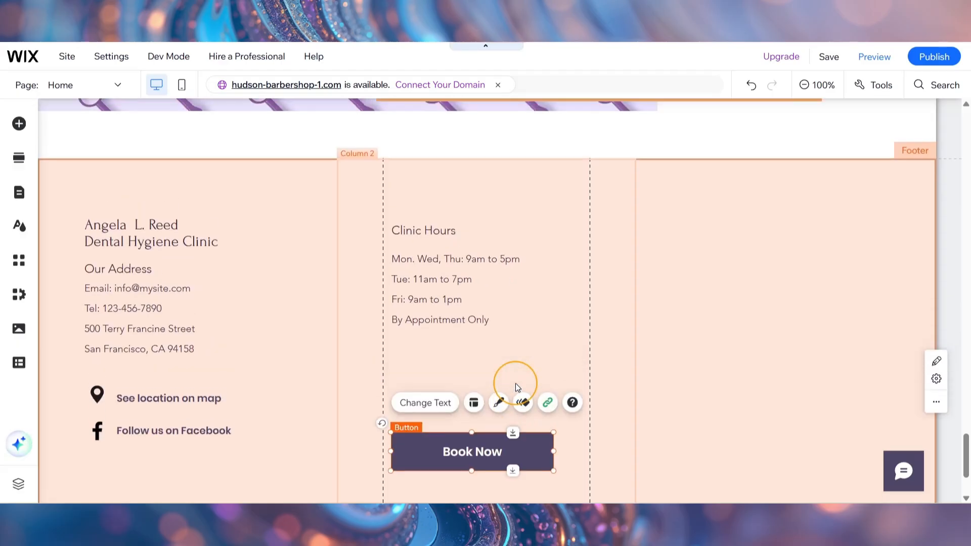
left_click(193, 233)
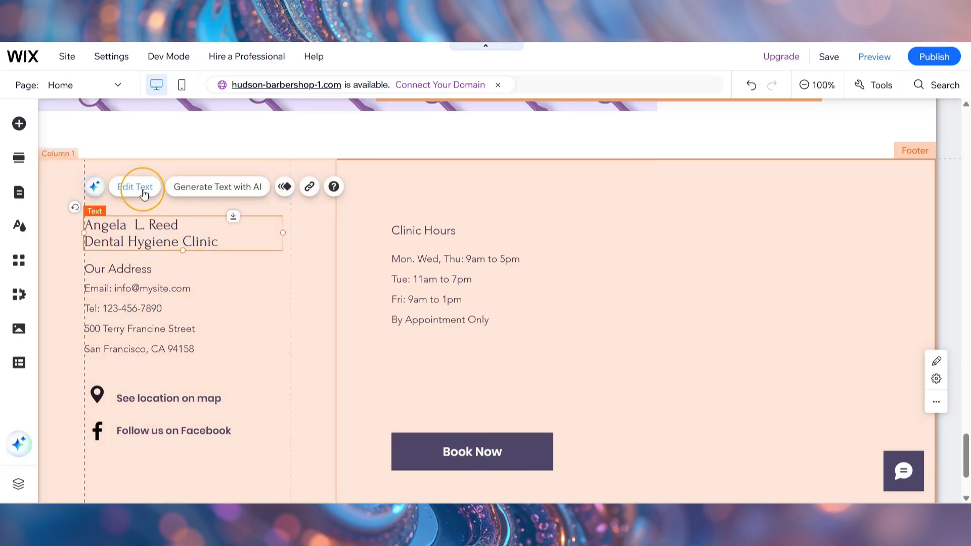
left_click(135, 186)
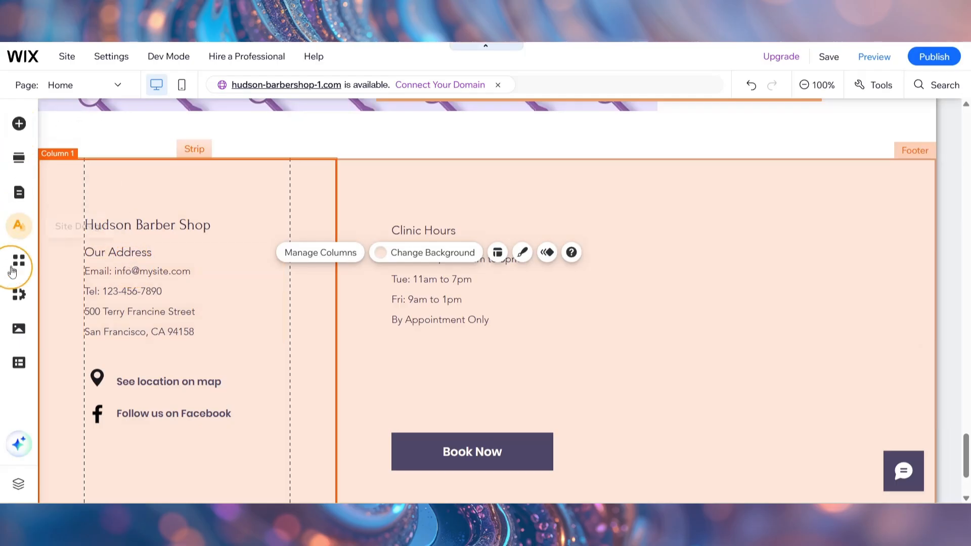
Step: Insert the round Hudson Barber Shop logo from the site files beside the shop name in the footer and enlarge it
left_click(18, 339)
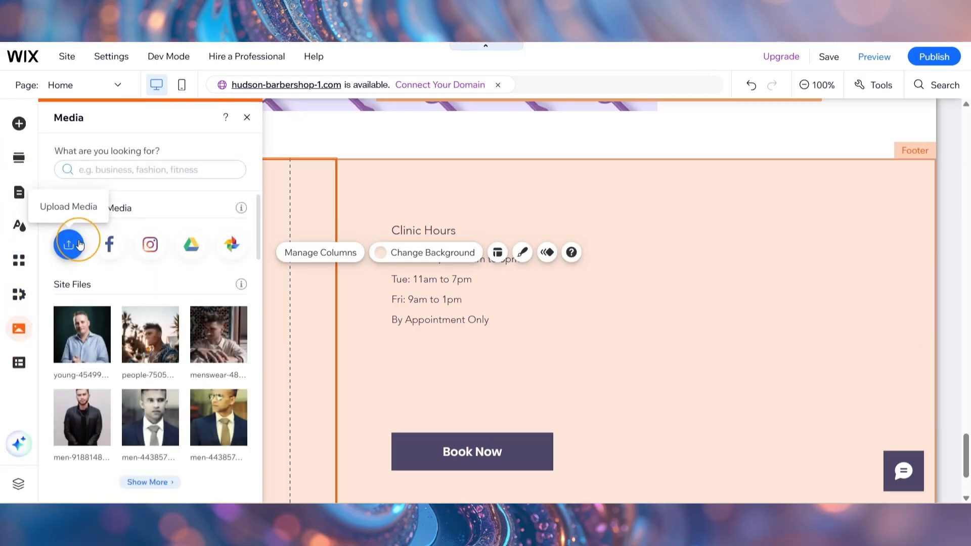
scroll(79, 244, "down", 3)
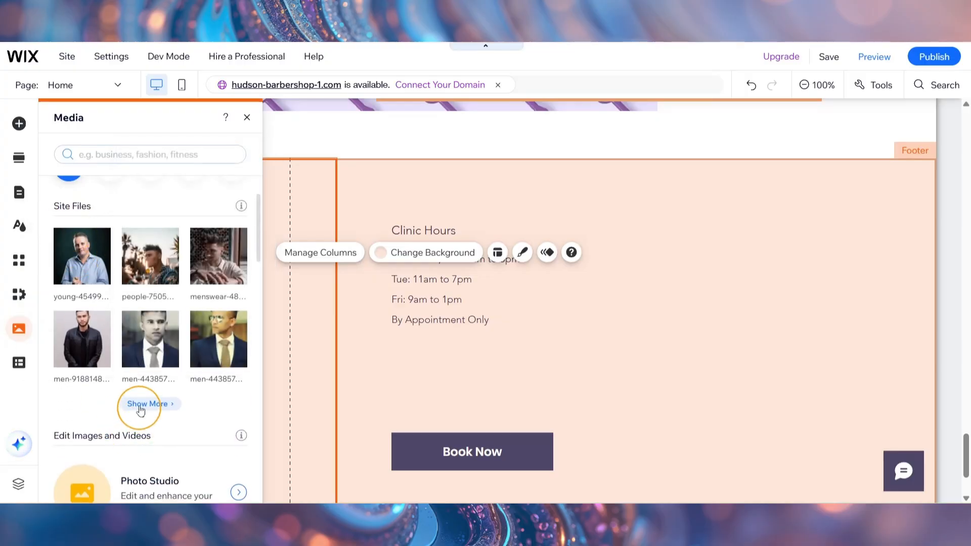
left_click(140, 404)
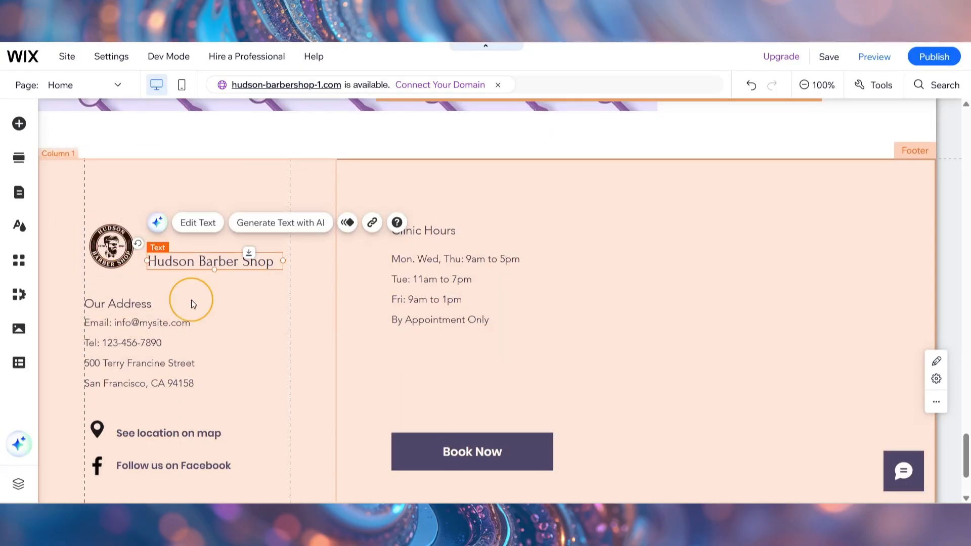
left_click(125, 250)
Step: Change the "Our Address" heading to "Get in touch" and align it and the contact details below the logo
left_click(154, 313)
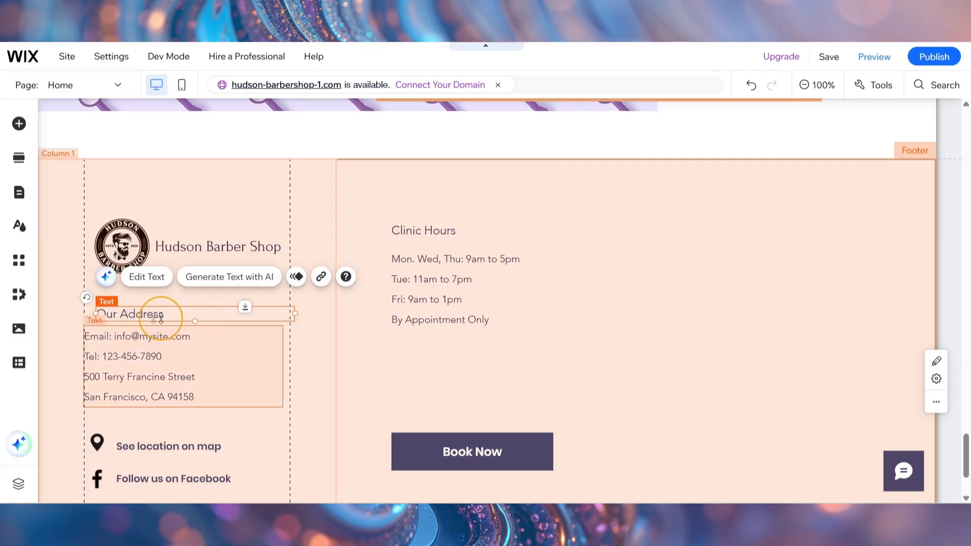
left_click(155, 285)
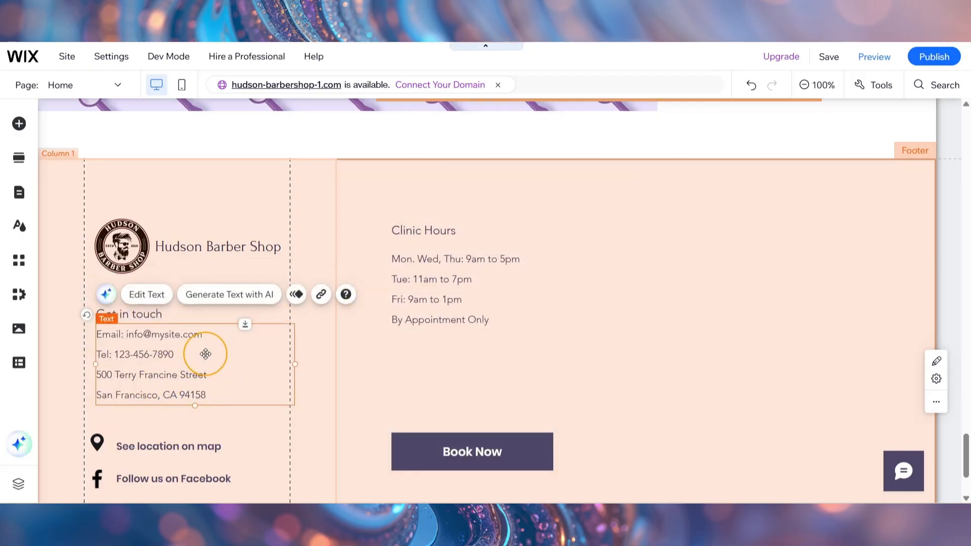
left_click(144, 294)
left_click(343, 416)
Step: Add the plain black social bar below the contact details in the footer's first column
scroll(304, 399, "down", 1)
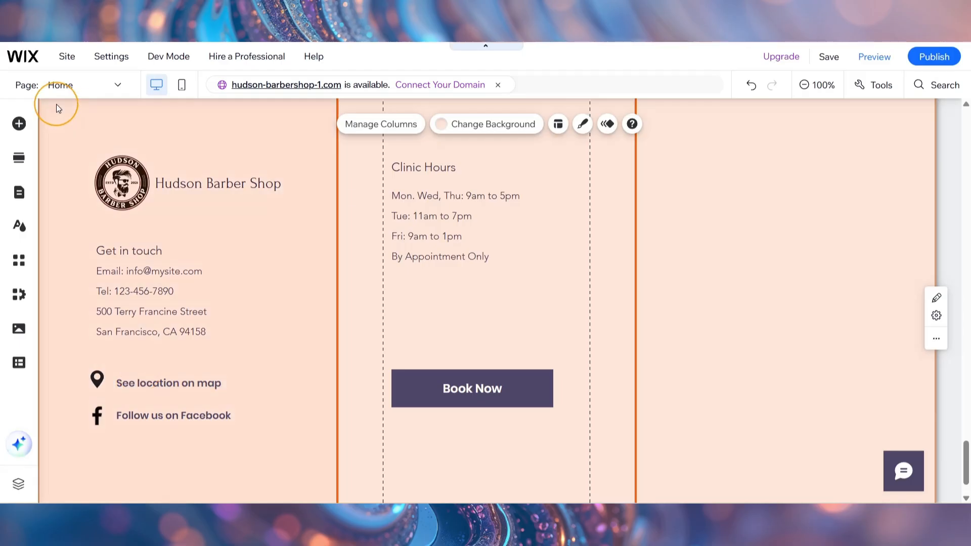
left_click(19, 124)
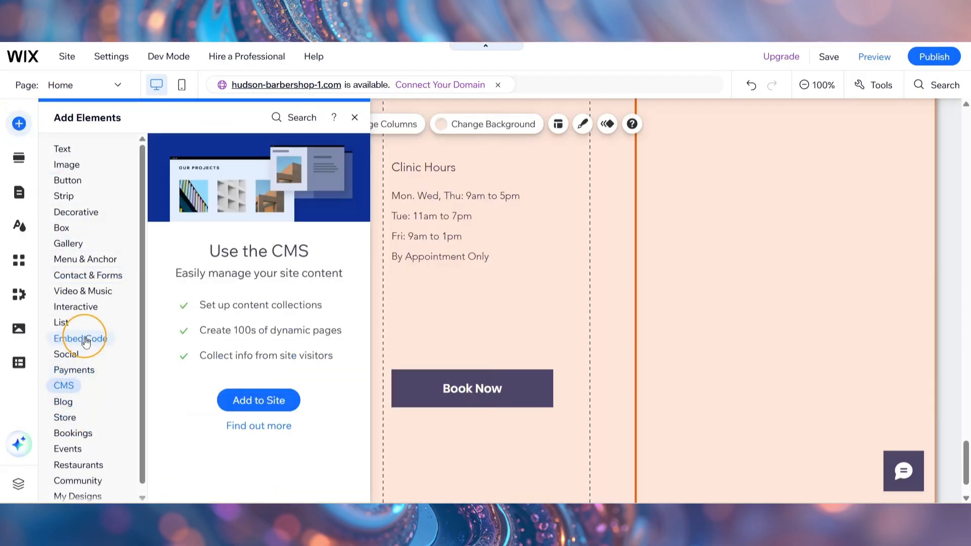
left_click(65, 354)
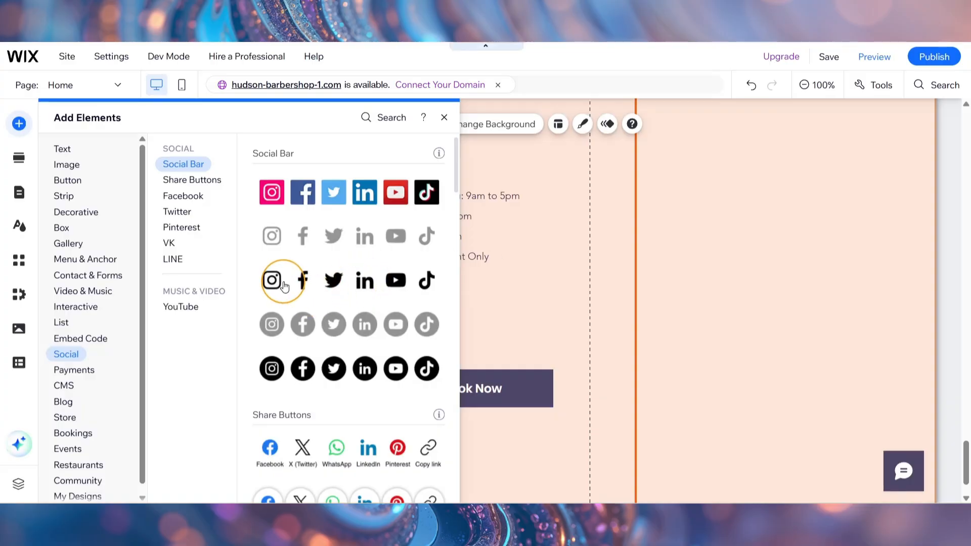
left_click_drag(278, 277, 147, 360)
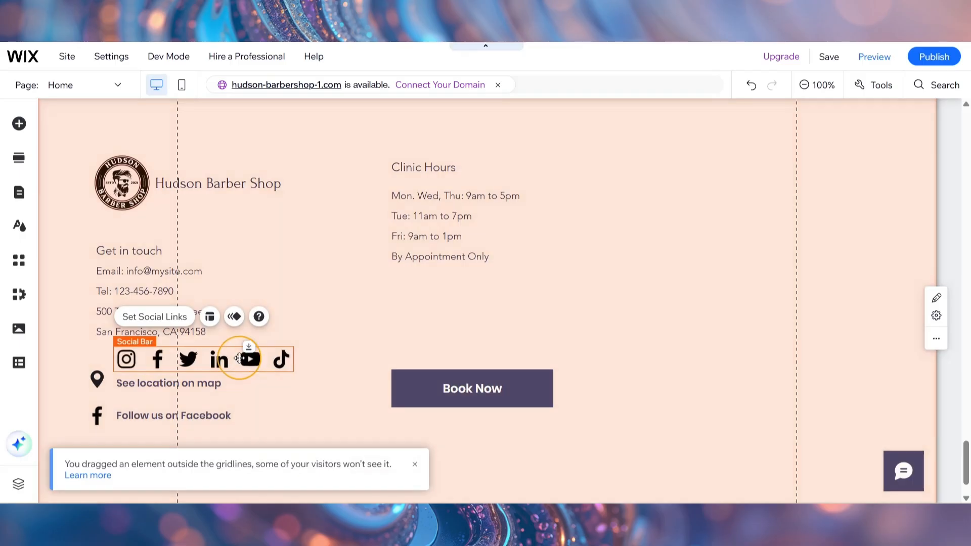
Step: Reduce the social bar's icon size and spacing, and align the bar with the contact details above it
left_click(210, 316)
left_click_drag(431, 142, 669, 133)
left_click_drag(581, 183, 571, 183)
left_click_drag(584, 228, 569, 229)
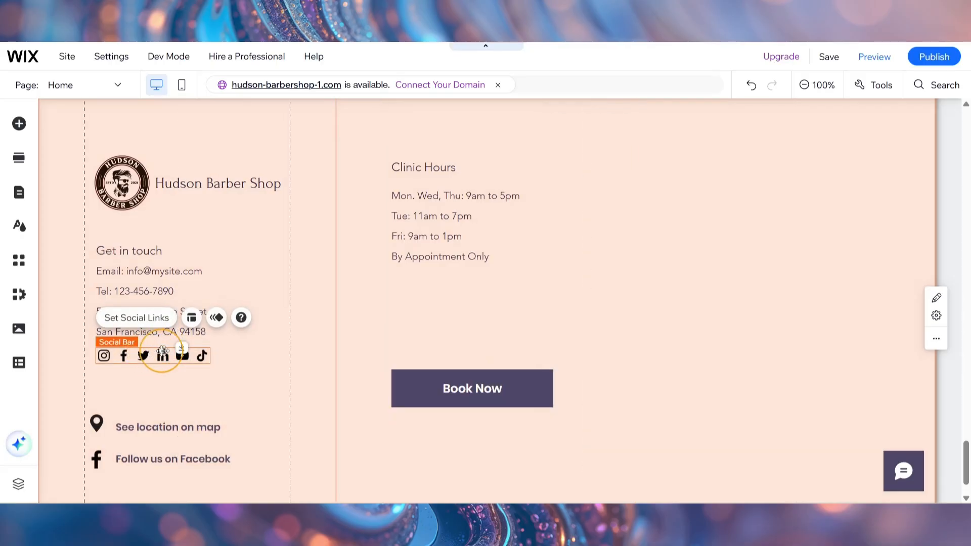
Step: Check the Instagram icon's web address and how its link opens in the social links settings
left_click(152, 325)
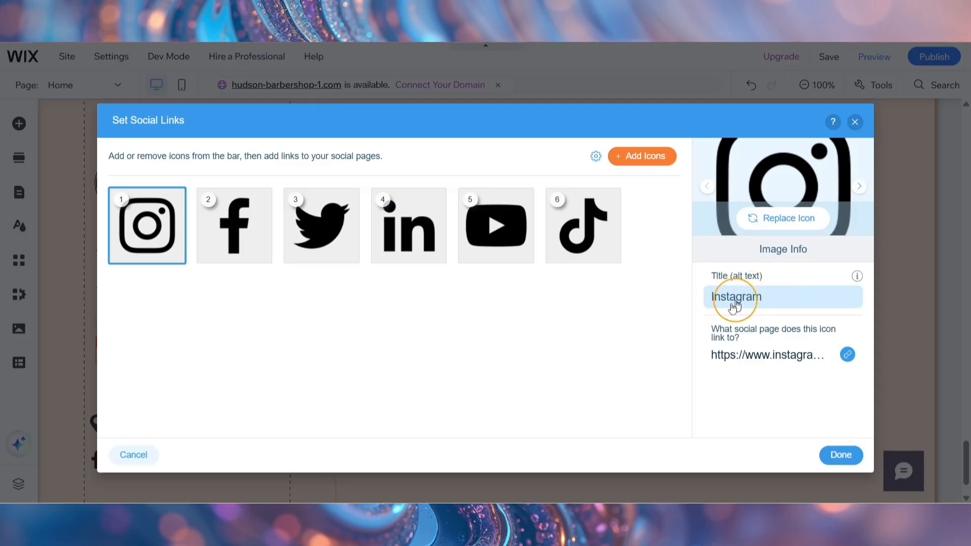
left_click(765, 357)
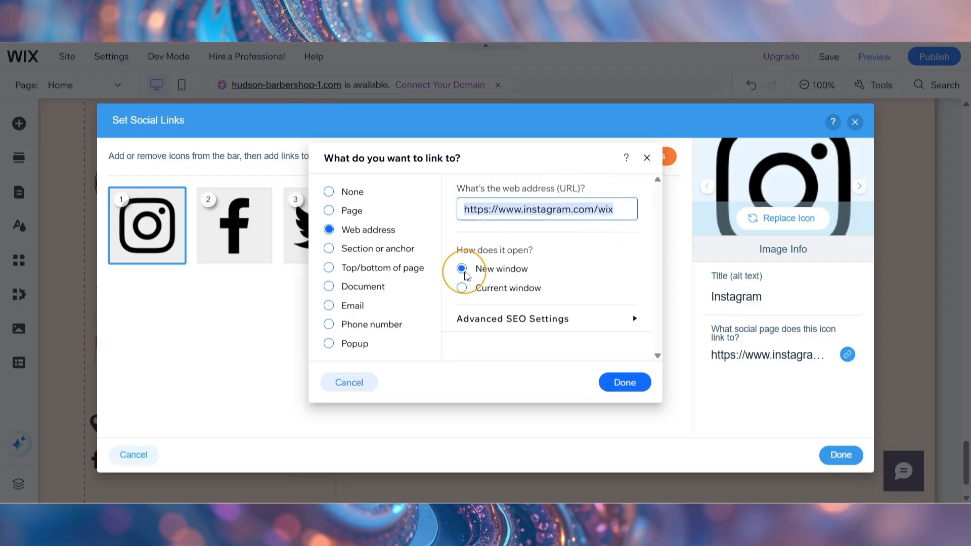
left_click(624, 382)
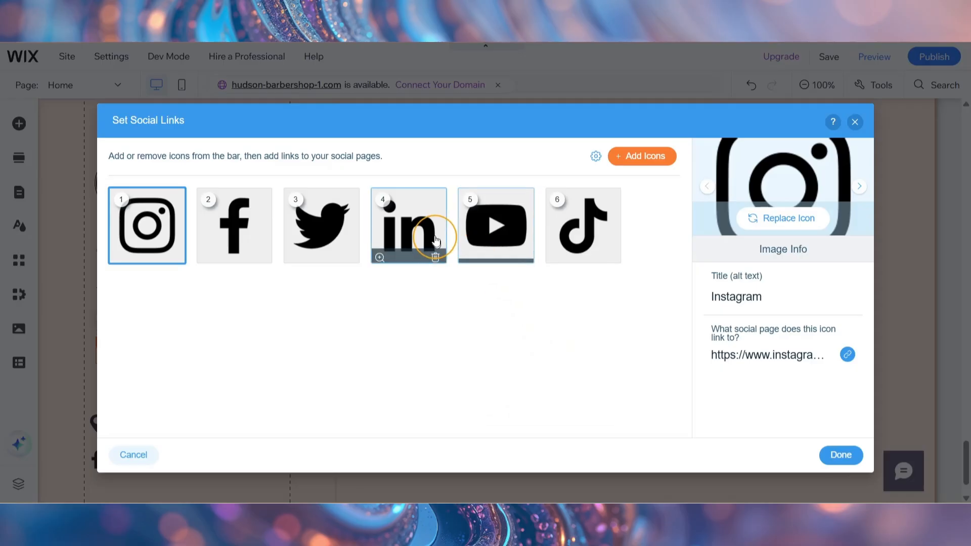
Step: Remove the LinkedIn and TikTok icons from the social bar
left_click(435, 251)
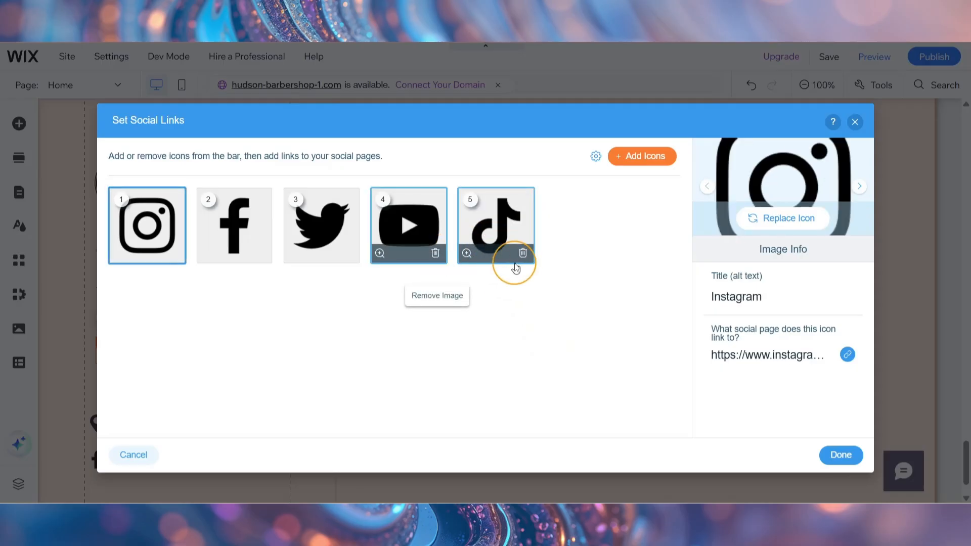
left_click(523, 253)
left_click(841, 454)
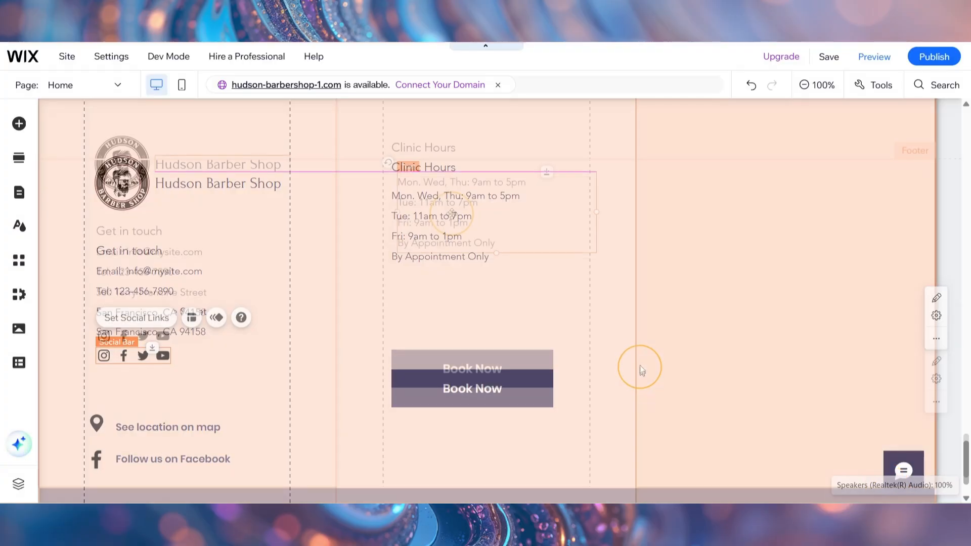
Step: Move the opening hours text and the Clinic Hours heading down, level with the Get in touch block
left_click_drag(449, 218, 443, 282)
left_click(434, 146)
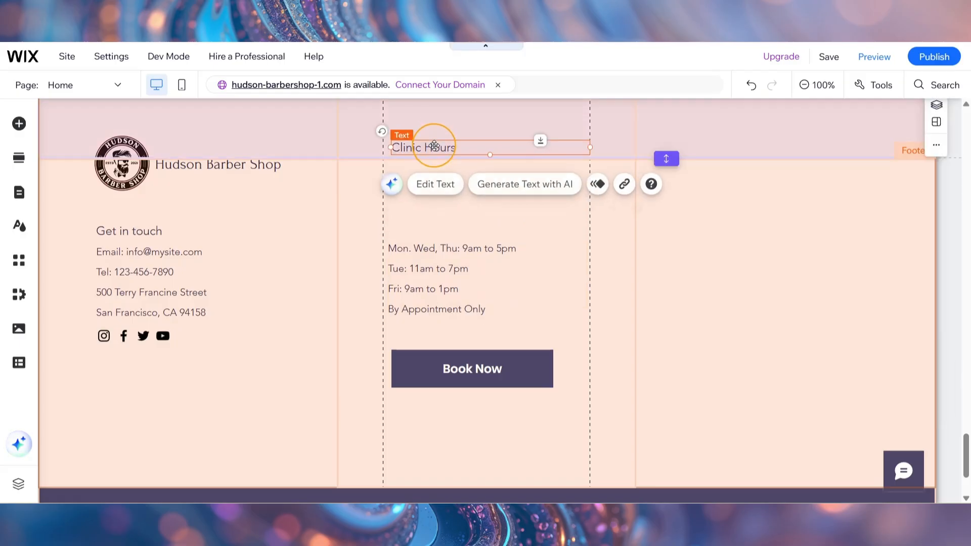
left_click_drag(434, 145, 433, 229)
left_click(537, 314)
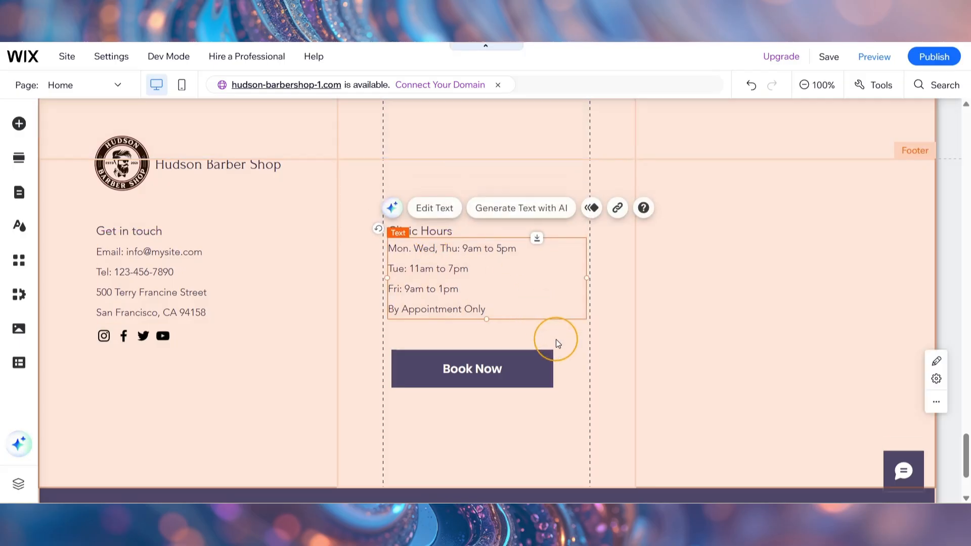
Step: Add the plain text-only vertical menu with a purple Home item to the footer's empty third column
left_click(723, 326)
scroll(566, 279, "up", 1)
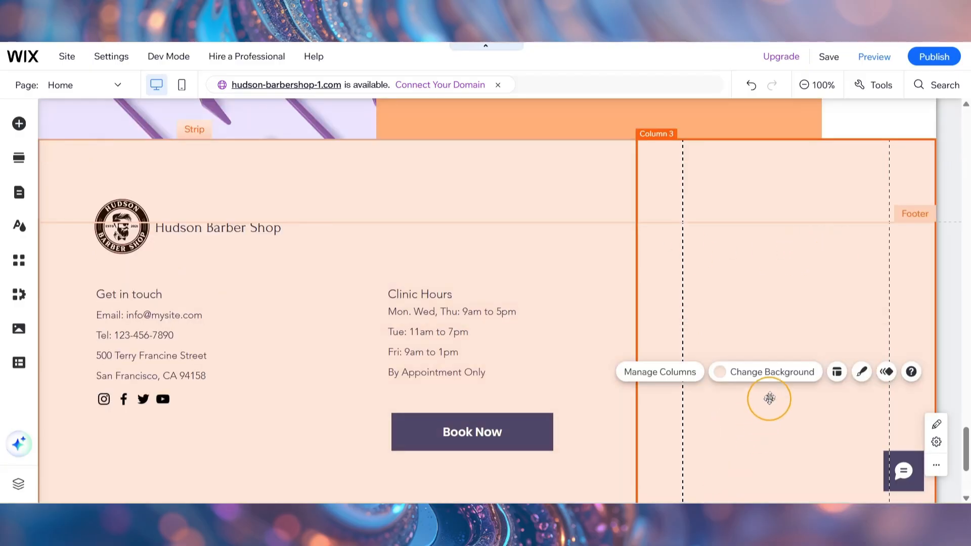
scroll(777, 374, "down", 1)
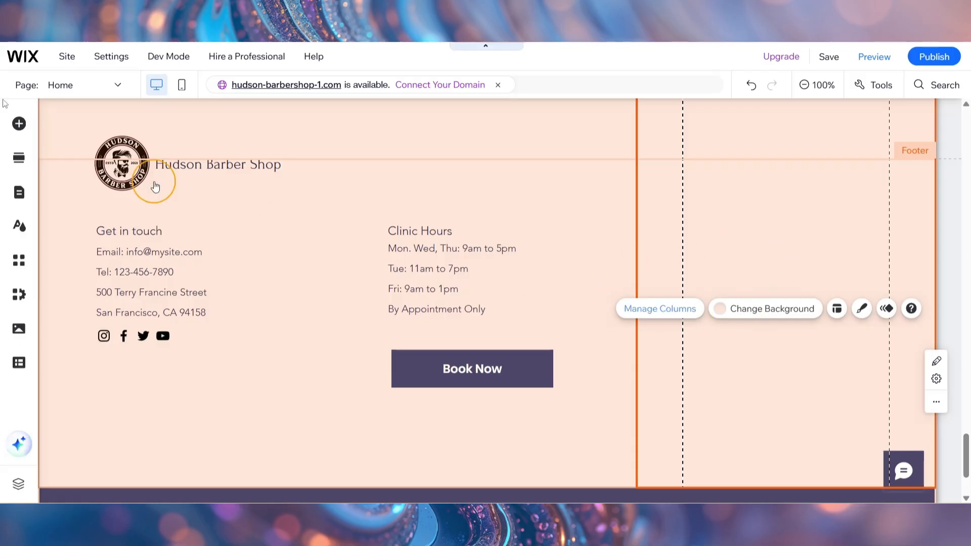
left_click(20, 123)
left_click(78, 215)
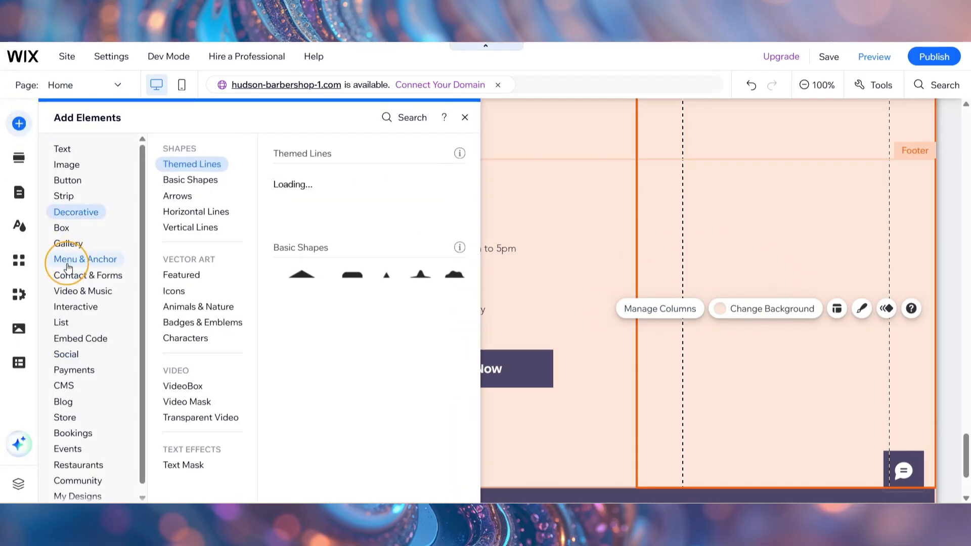
left_click(68, 260)
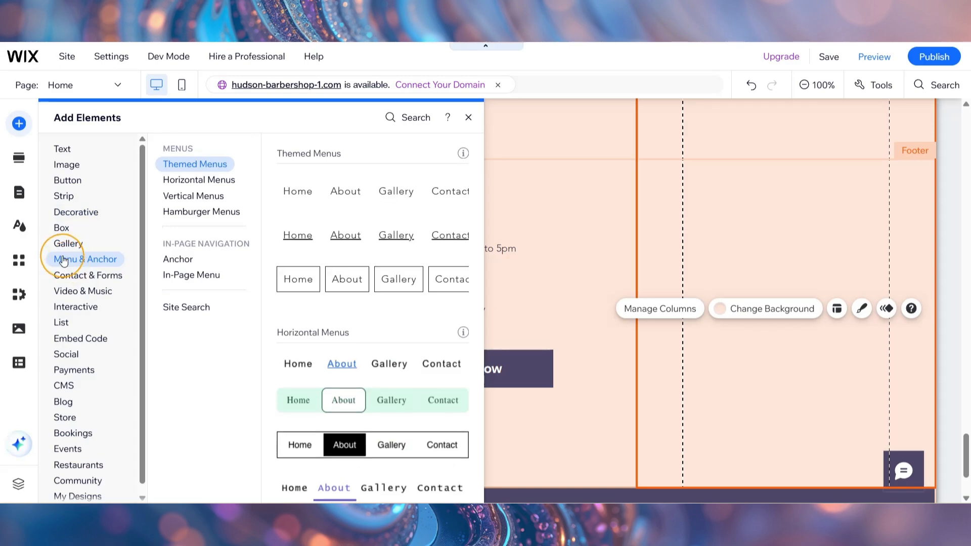
left_click(186, 196)
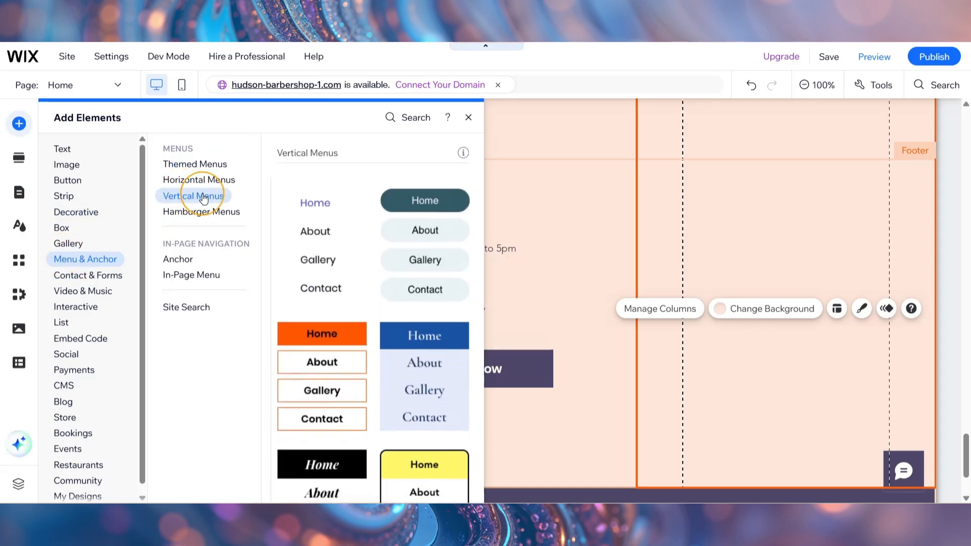
scroll(318, 237, "down", 5)
scroll(306, 252, "up", 5)
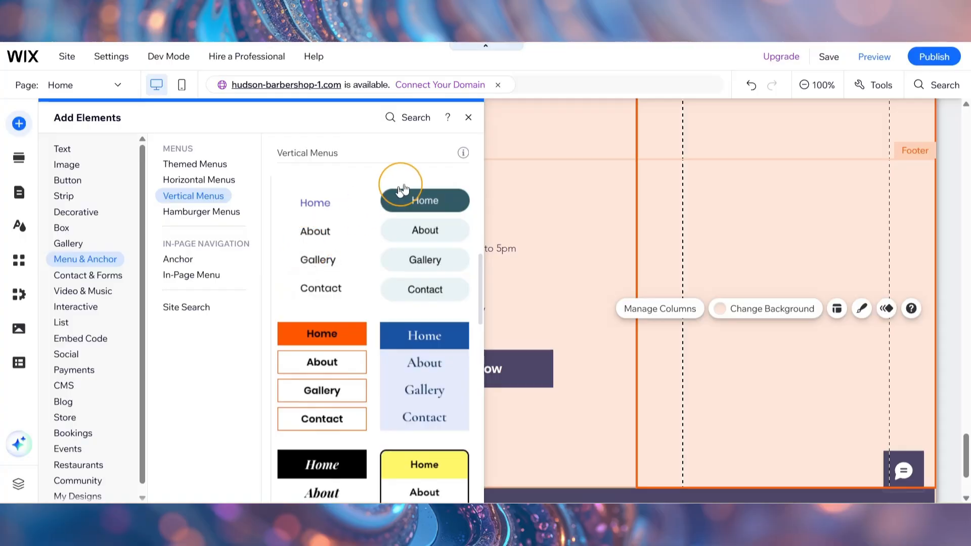
left_click_drag(401, 191, 683, 317)
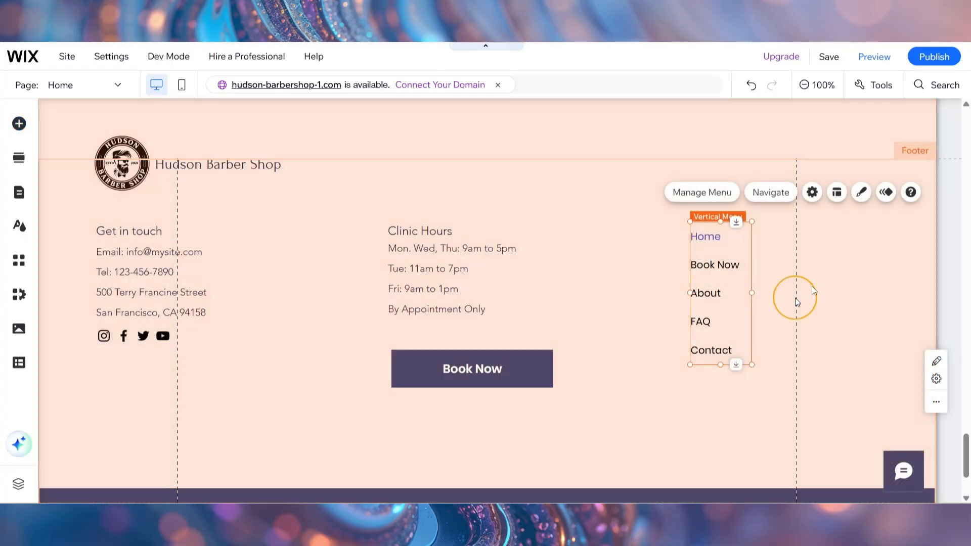
Step: Check which font the opening hours text uses in its text settings
left_click(466, 295)
left_click(434, 209)
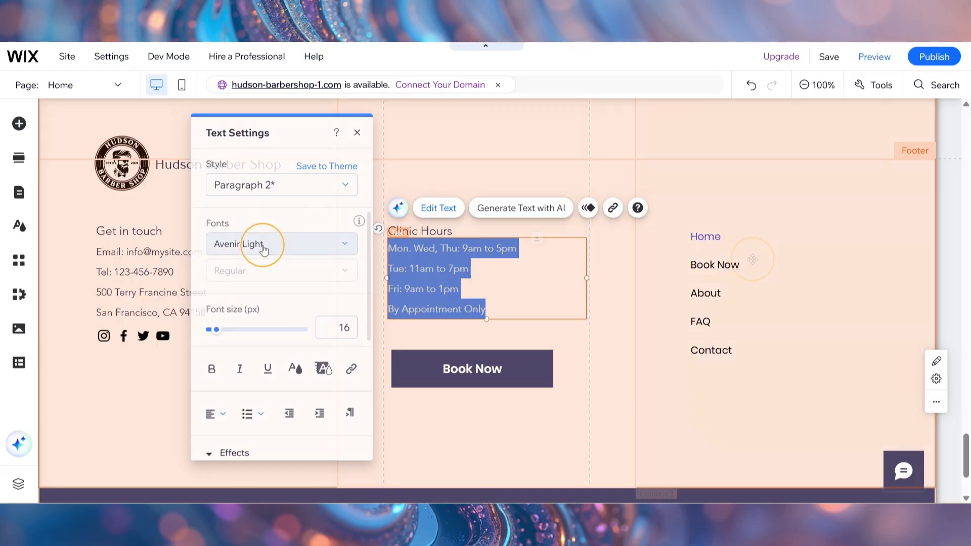
left_click(701, 294)
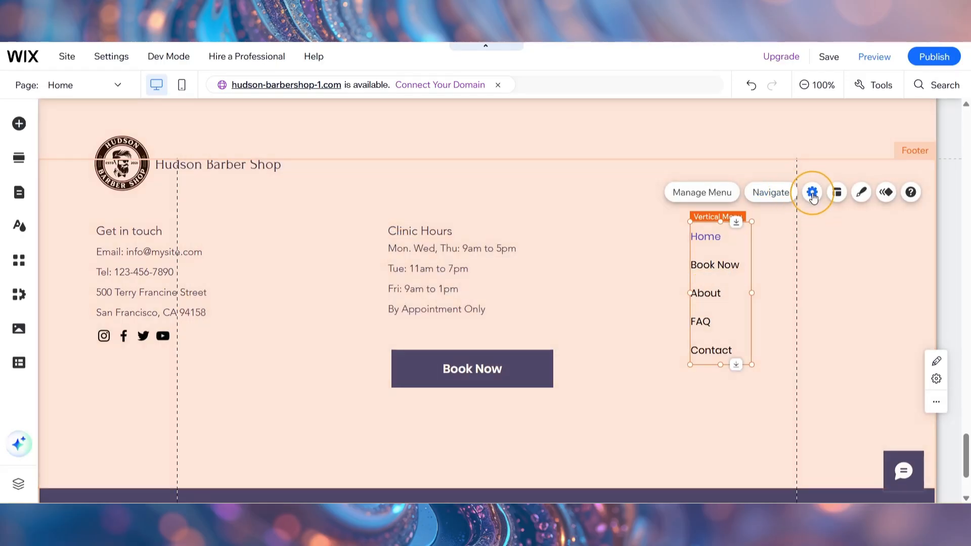
Step: Look at the vertical menu's settings and its option to set it as an advanced menu
left_click(812, 195)
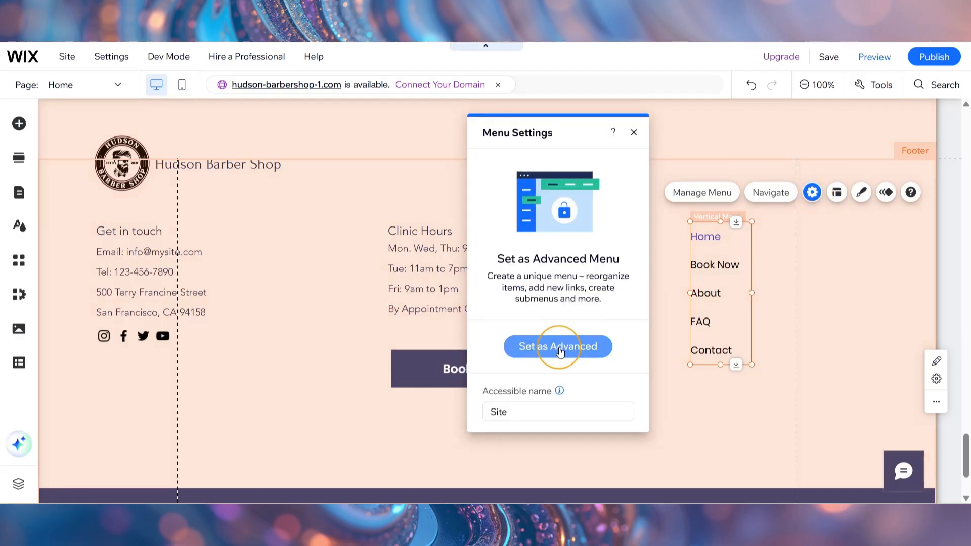
left_click(559, 349)
left_click(567, 317)
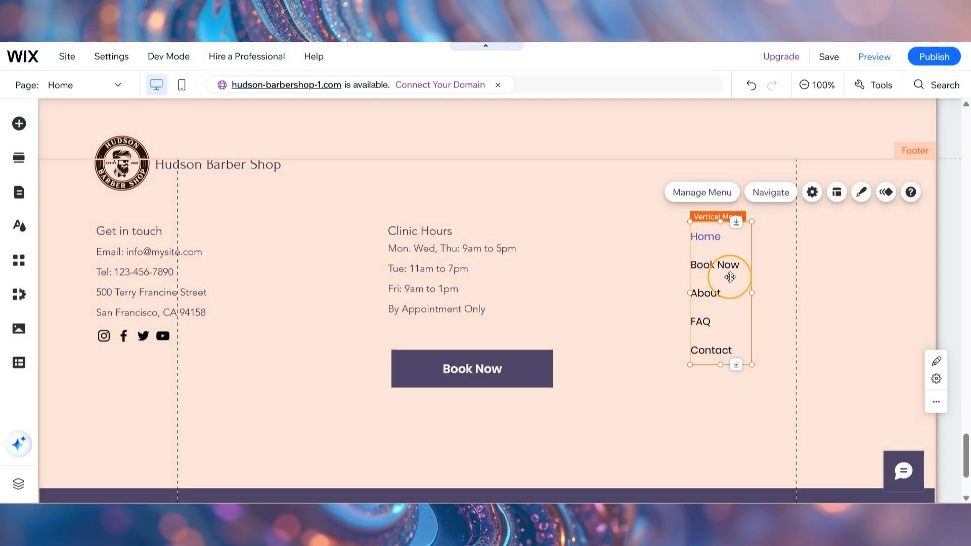
Step: Customize the vertical menu's text design so its font matches the Avenir Light opening hours text
left_click(866, 195)
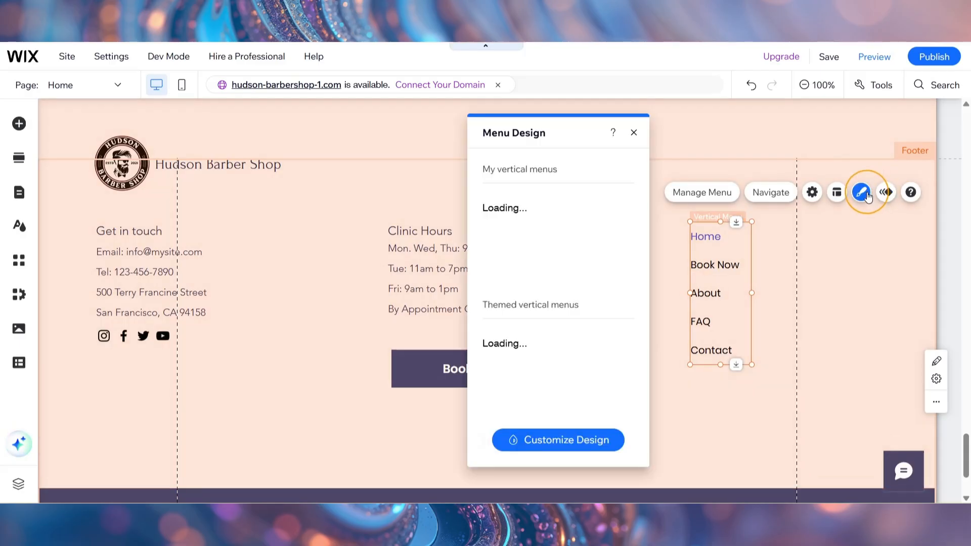
left_click(561, 439)
left_click_drag(597, 125, 465, 141)
left_click(390, 319)
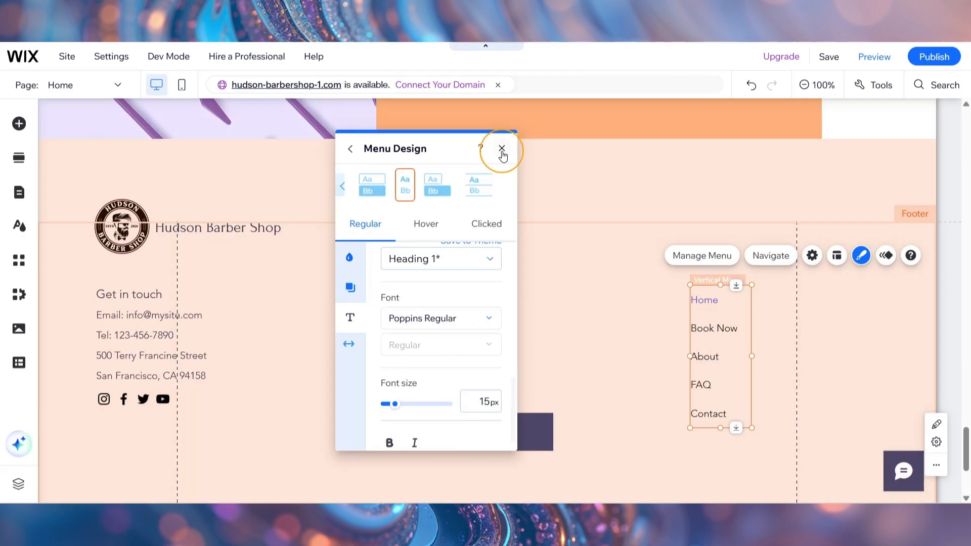
left_click(502, 148)
left_click(783, 314)
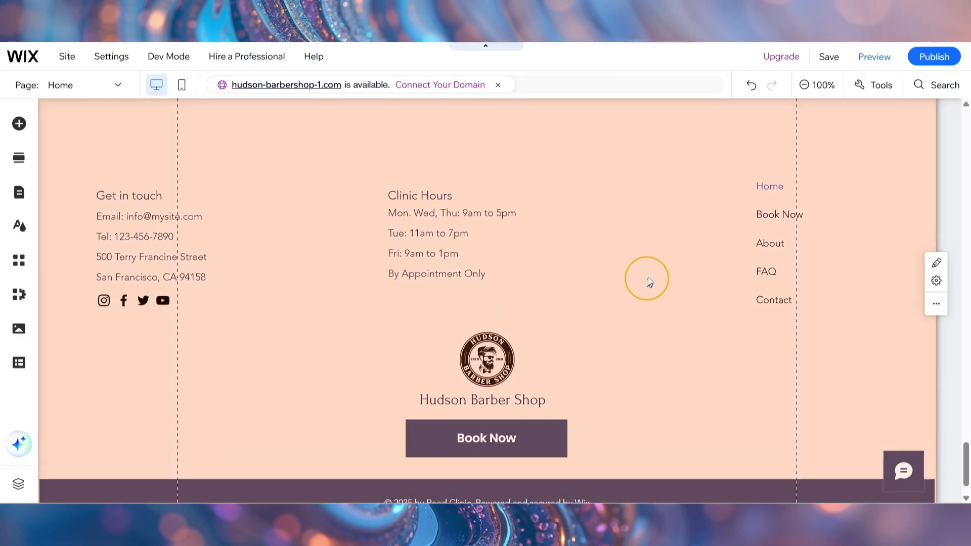
Step: Try the orange saved style on the footer's Book Now button, and switch back to the purple style
scroll(653, 256, "up", 2)
scroll(654, 255, "down", 3)
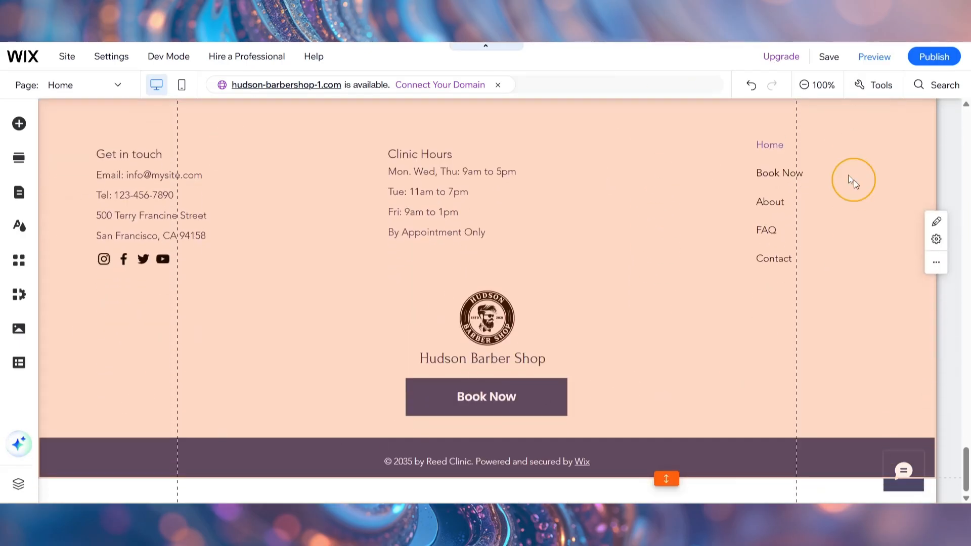
scroll(797, 319, "up", 3)
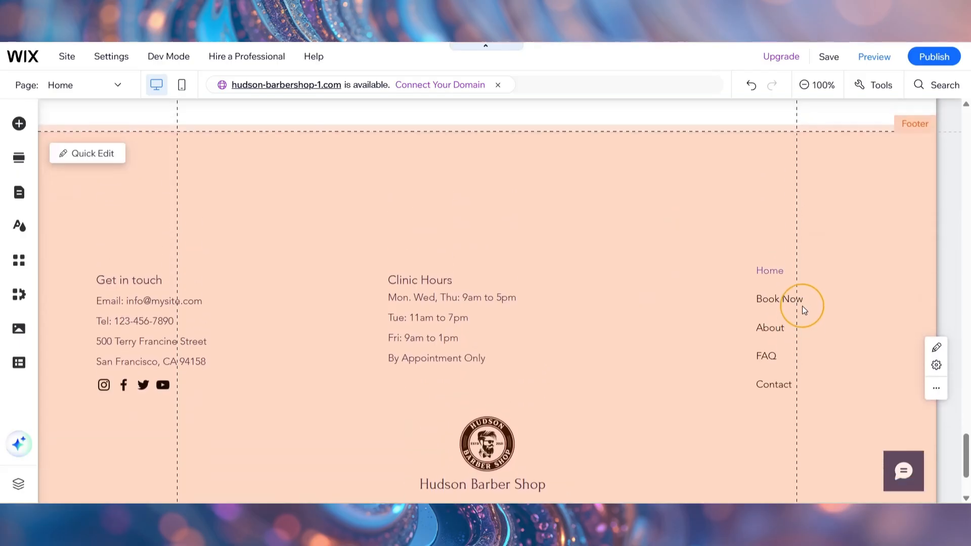
scroll(805, 305, "down", 3)
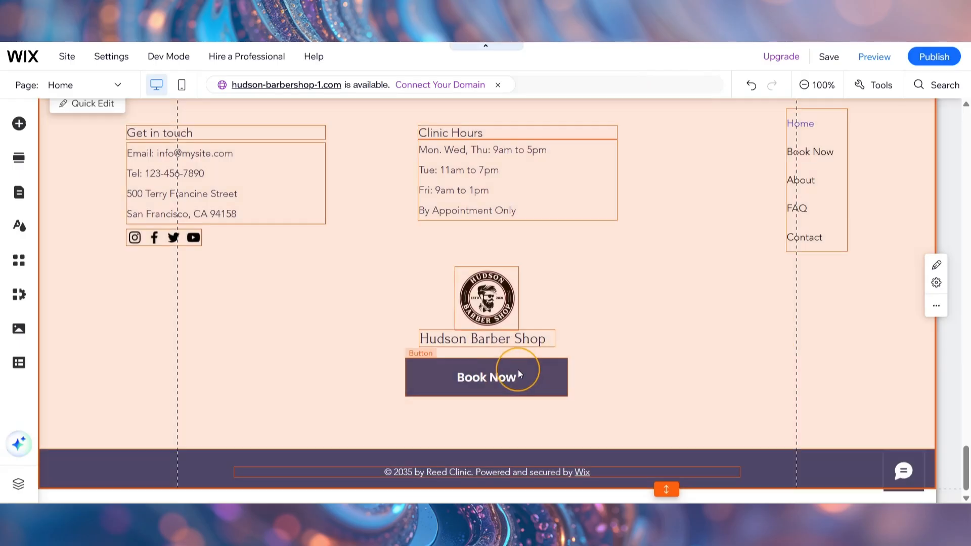
left_click(519, 373)
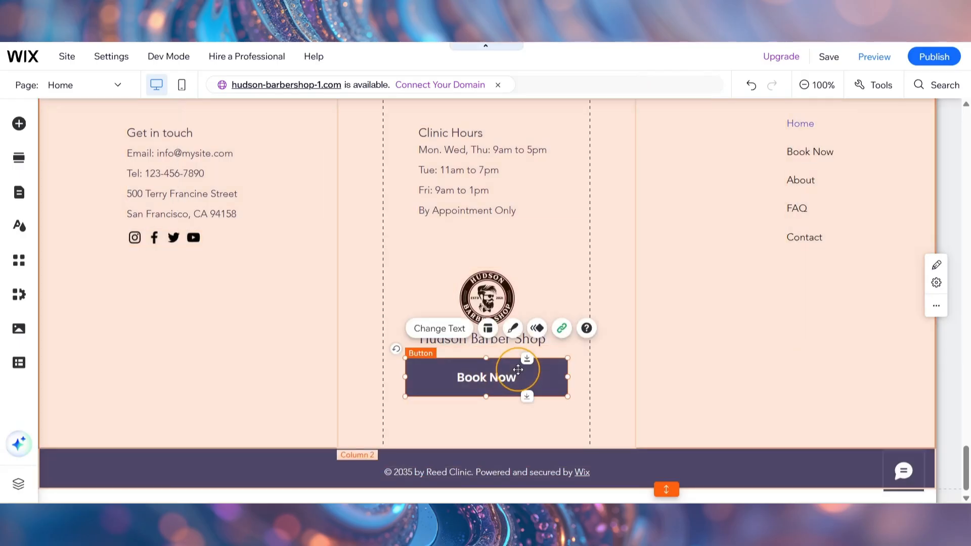
left_click(514, 329)
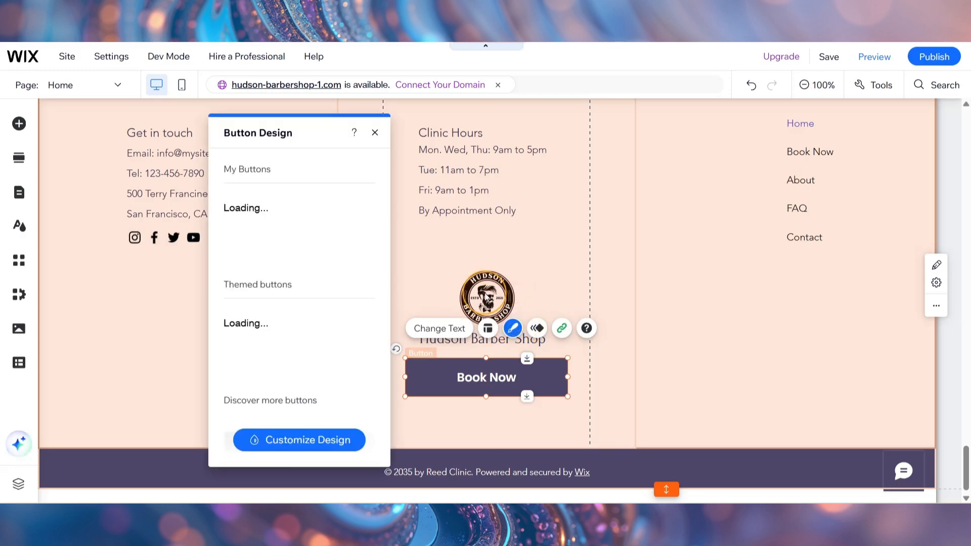
left_click(329, 211)
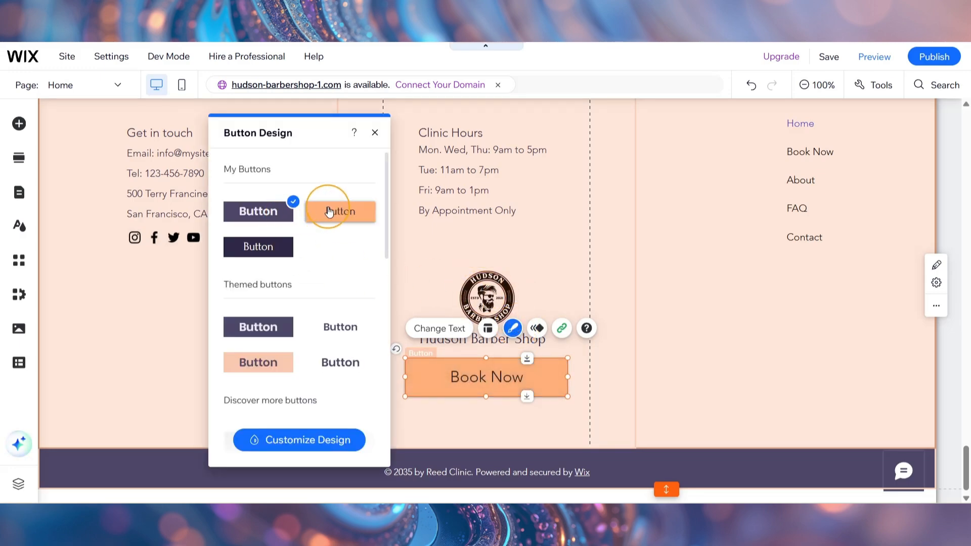
left_click(273, 215)
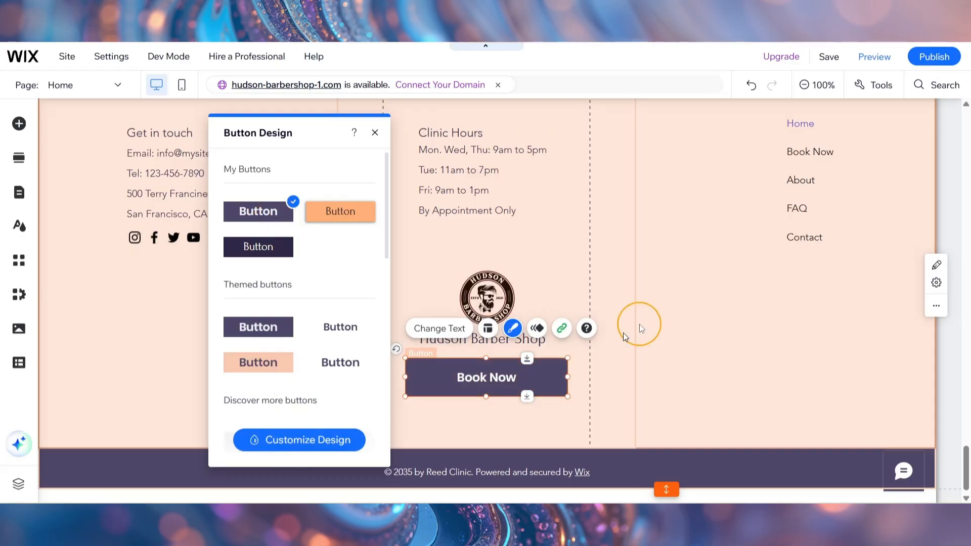
Step: Customize the Book Now button's design with a dark navy background and a lighter text font
left_click(303, 441)
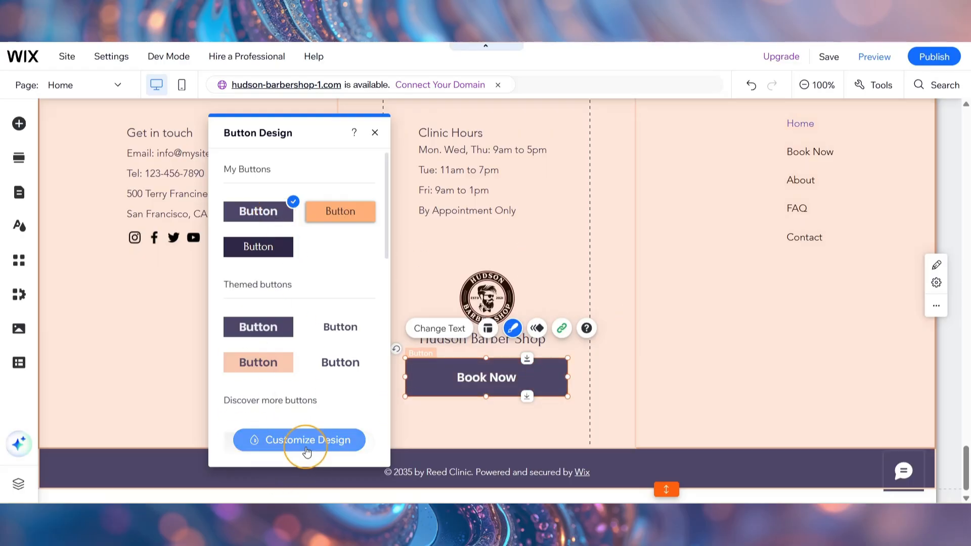
left_click(313, 367)
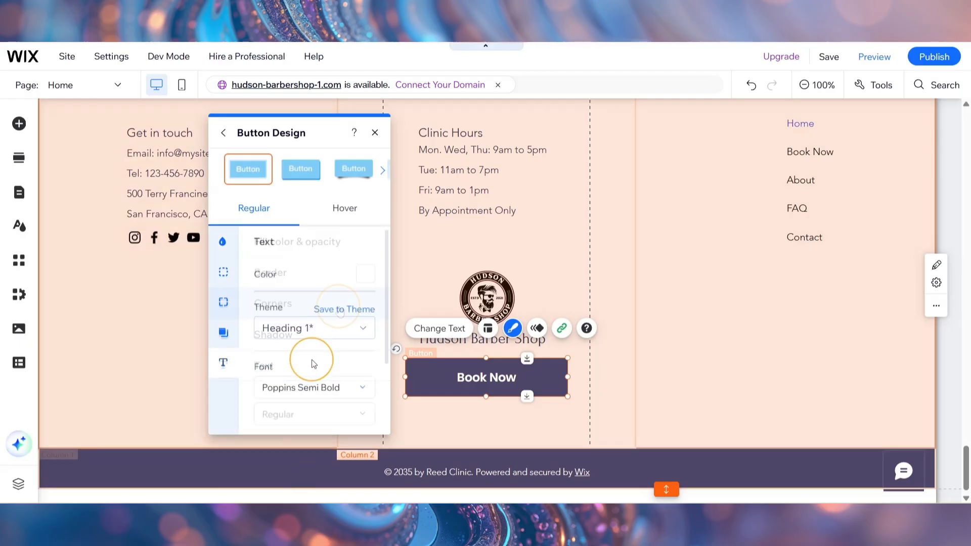
scroll(314, 359, "down", 2)
scroll(314, 357, "up", 3)
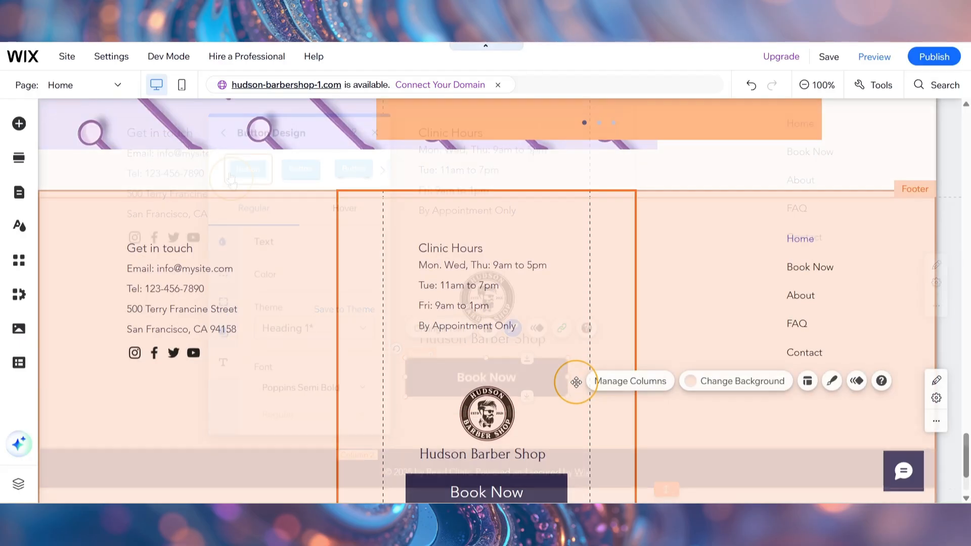
scroll(576, 382, "up", 1)
scroll(576, 382, "down", 3)
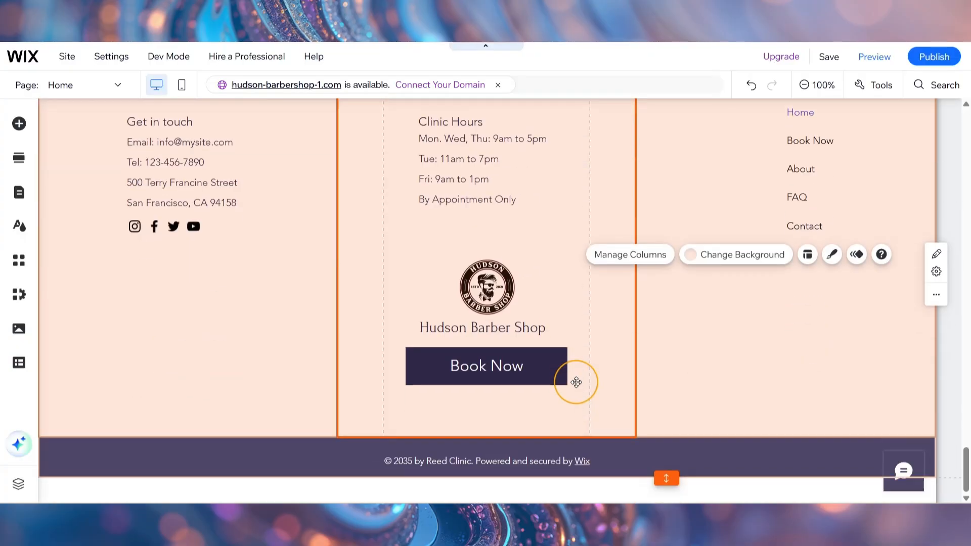
scroll(576, 382, "up", 1)
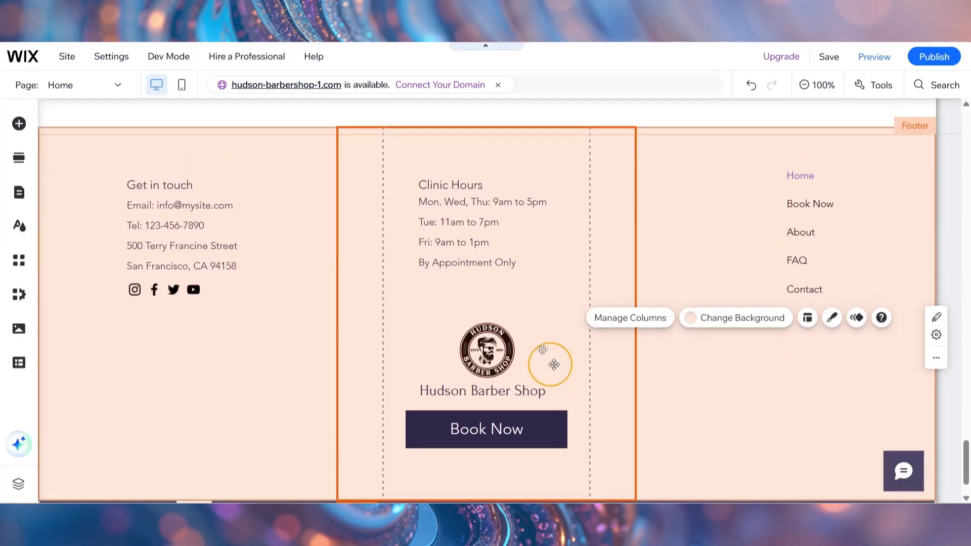
Step: Save the site with the updated footer
mouse_move(841, 62)
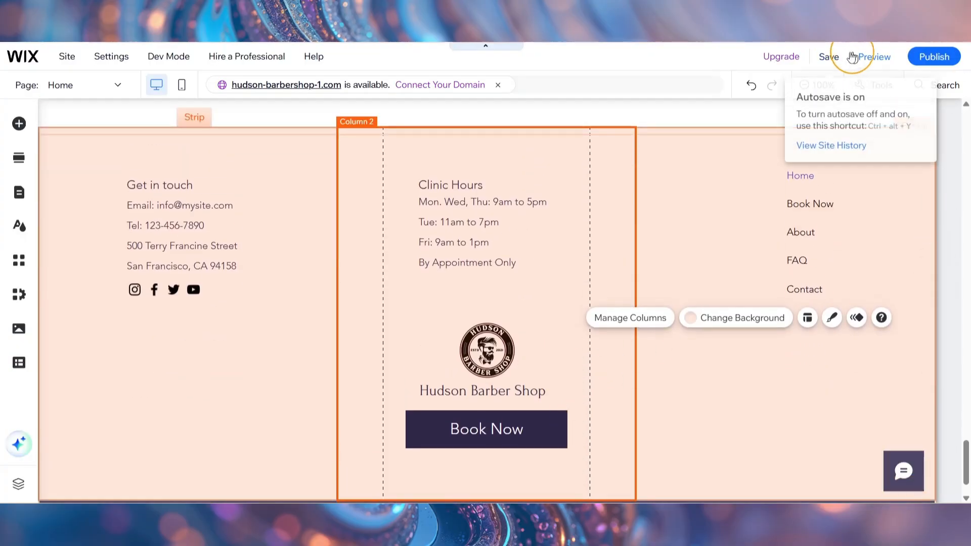
left_click(839, 68)
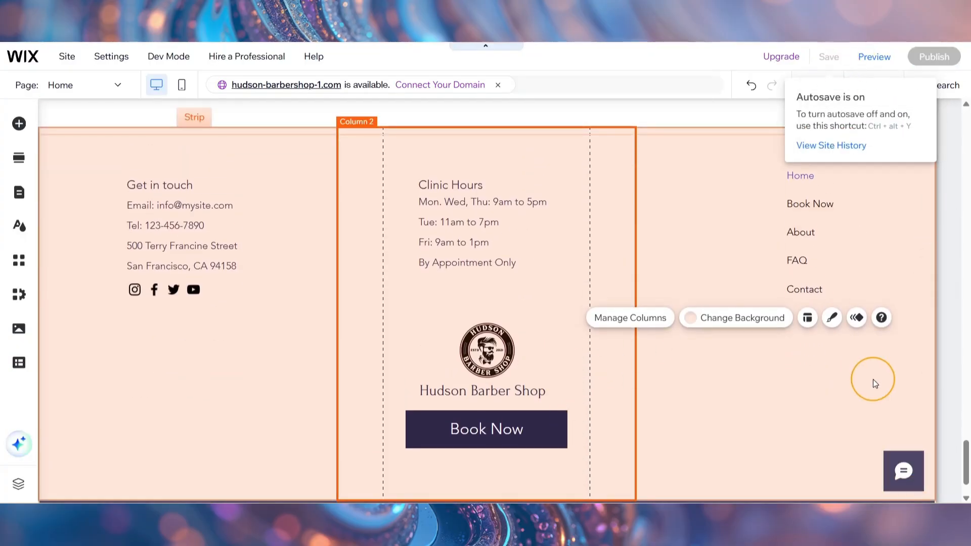
left_click(657, 377)
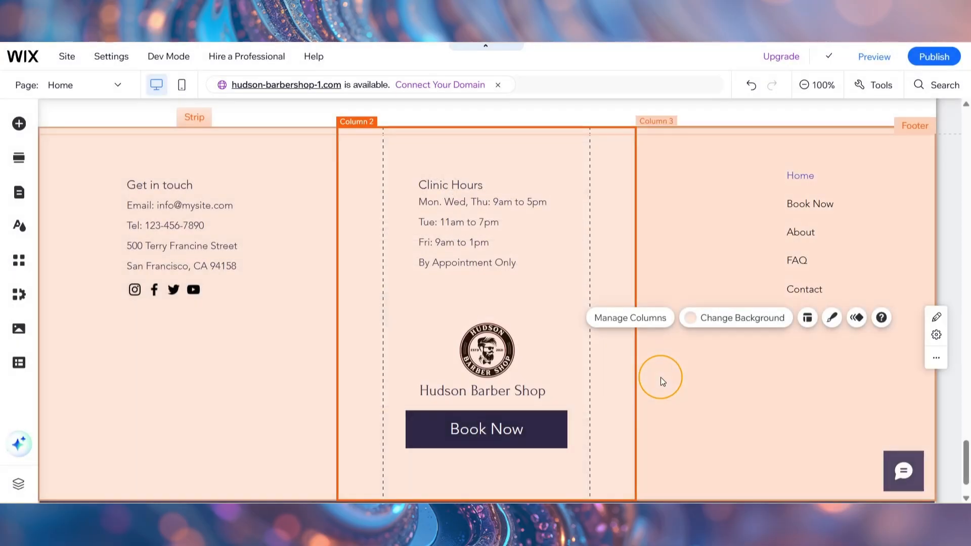